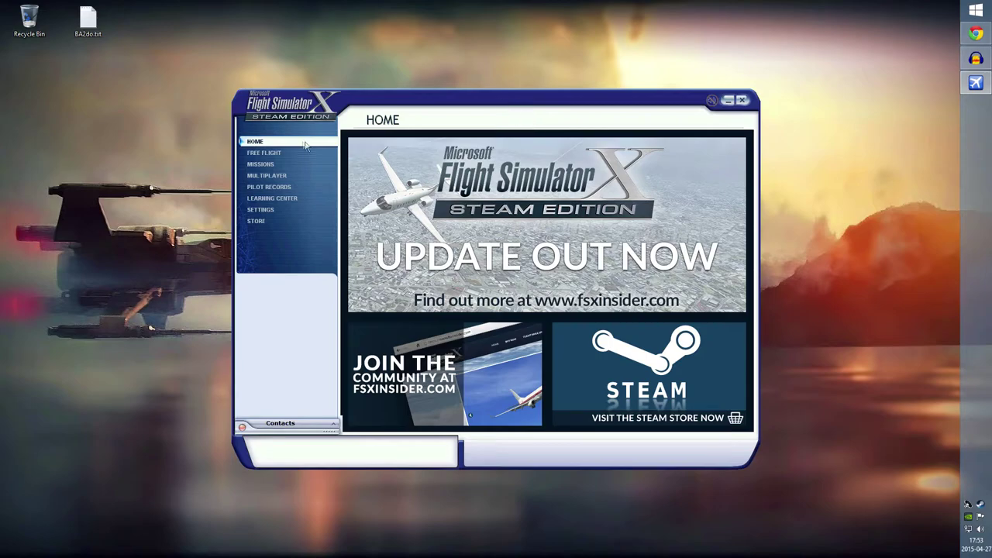
# Step: Review the realism settings, including flight model, crashes and damage, and engine options, and close them without changes
pyautogui.click(273, 155)
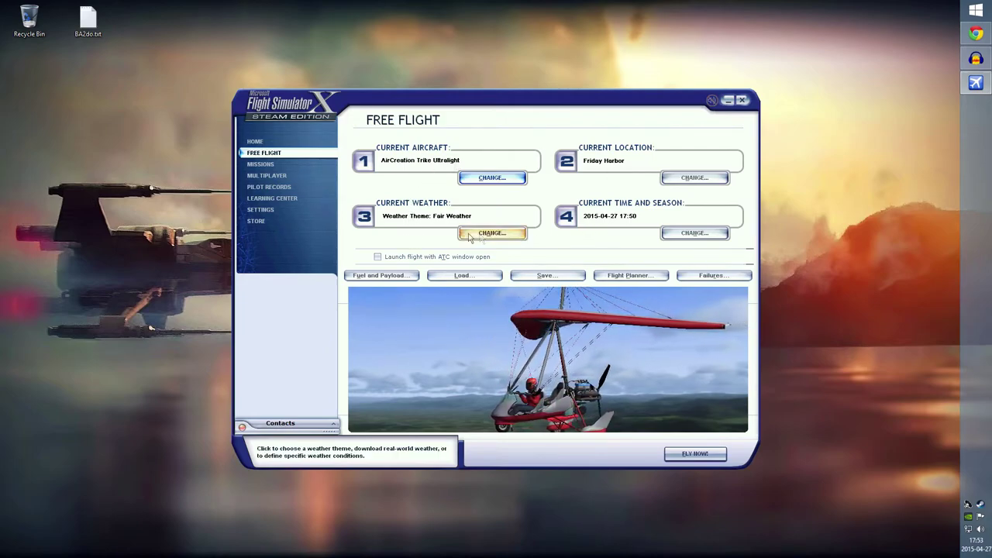
pyautogui.click(302, 215)
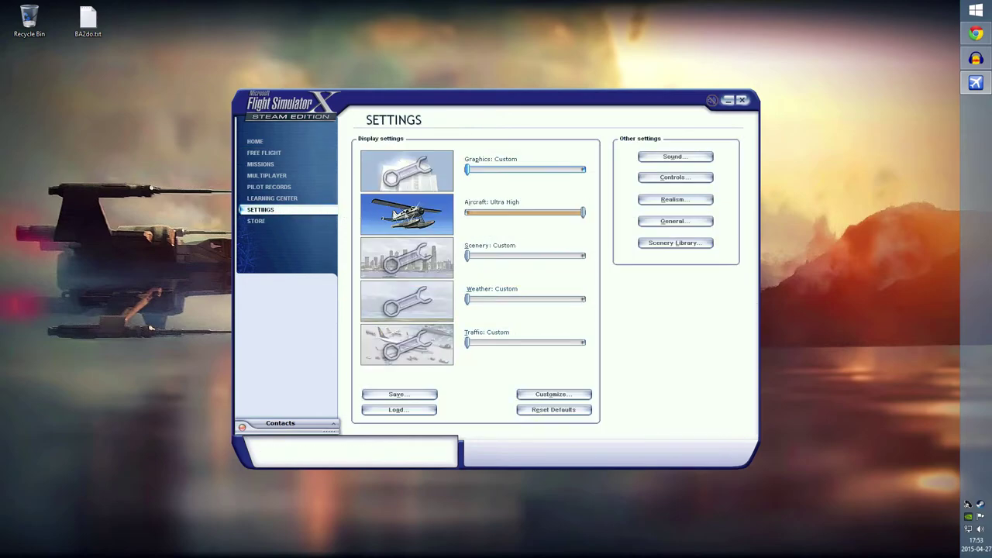
pyautogui.click(670, 199)
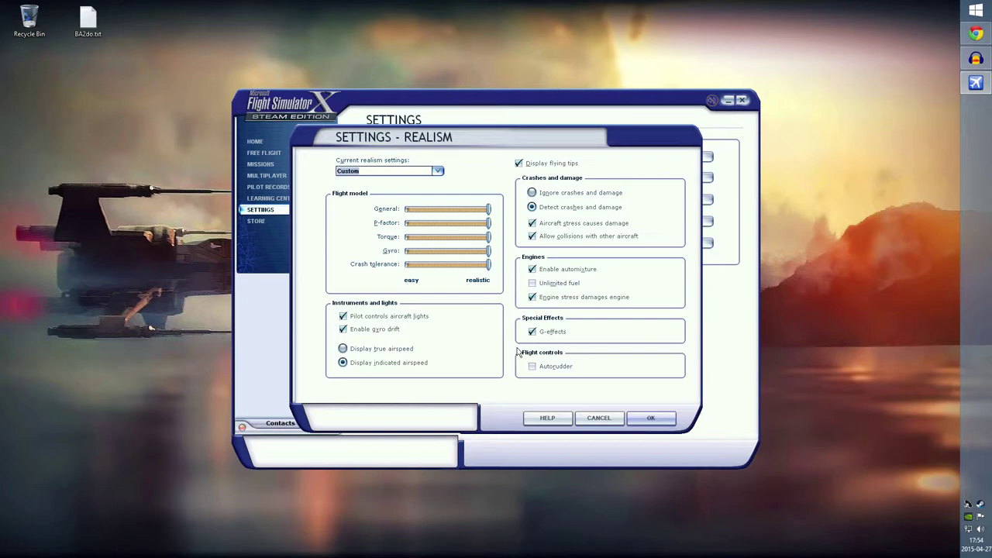
pyautogui.click(600, 418)
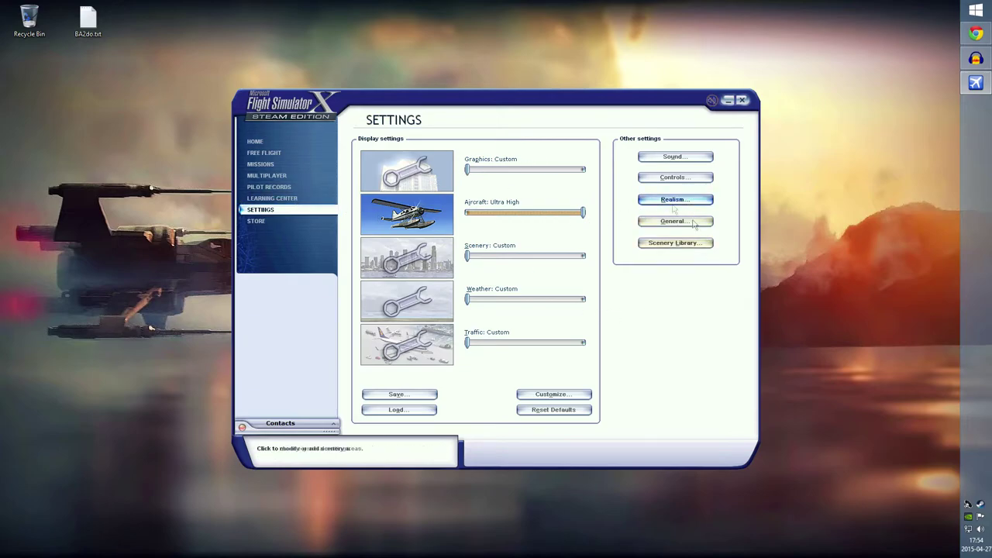
# Step: Choose the Cessna C172SP Skyhawk as the aircraft for the free flight
pyautogui.click(267, 152)
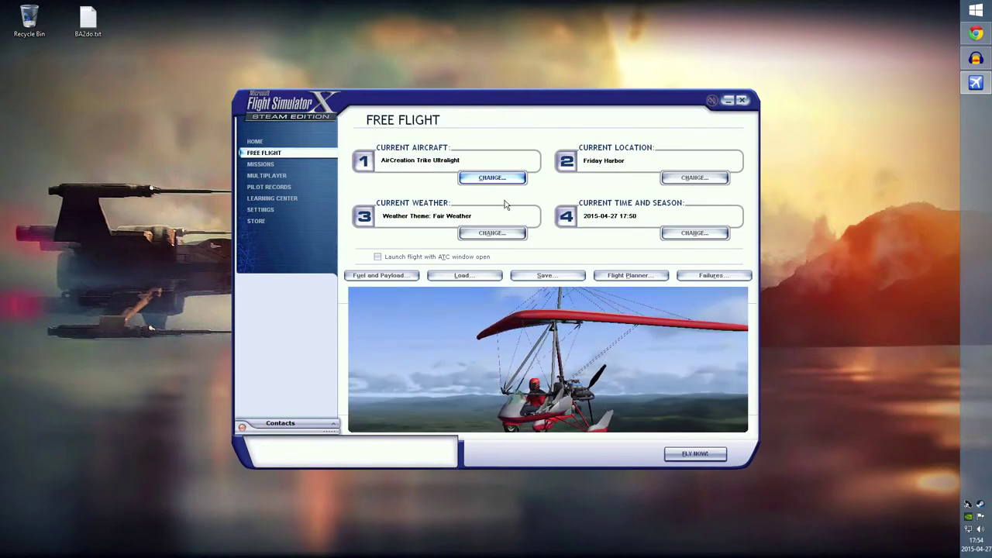
pyautogui.click(492, 178)
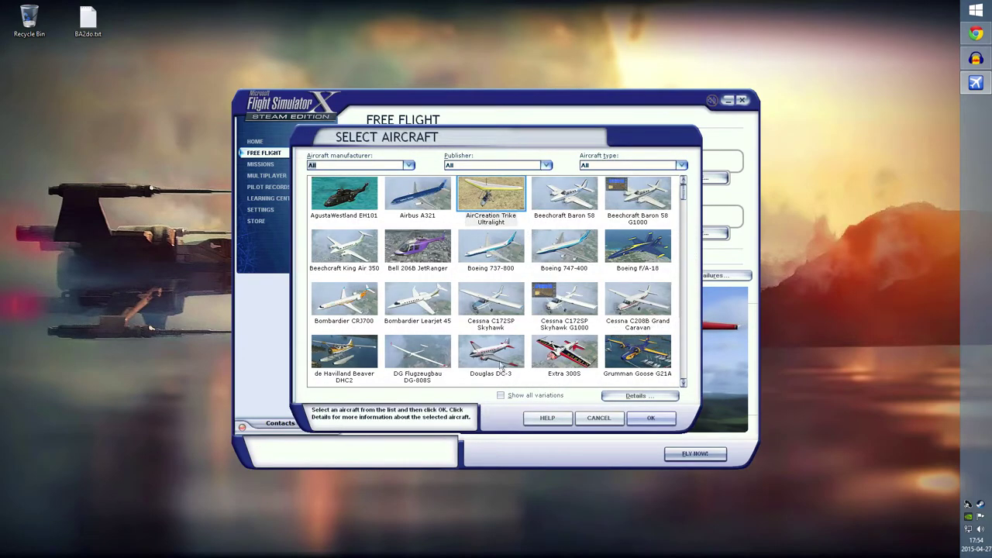
pyautogui.doubleClick(490, 301)
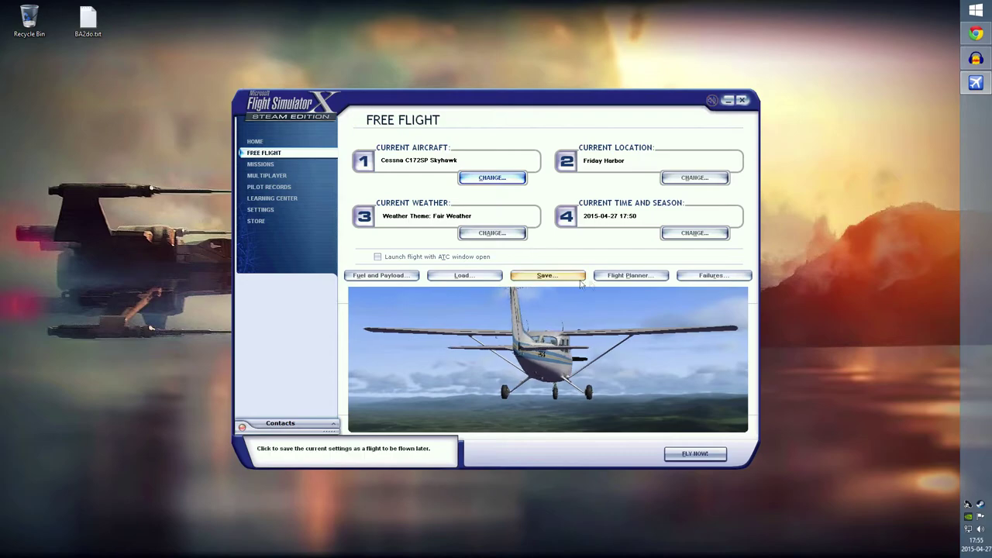
# Step: Start a flight plan with Biggin Hill (EGKB) in the United Kingdom as the departure airport
pyautogui.click(628, 275)
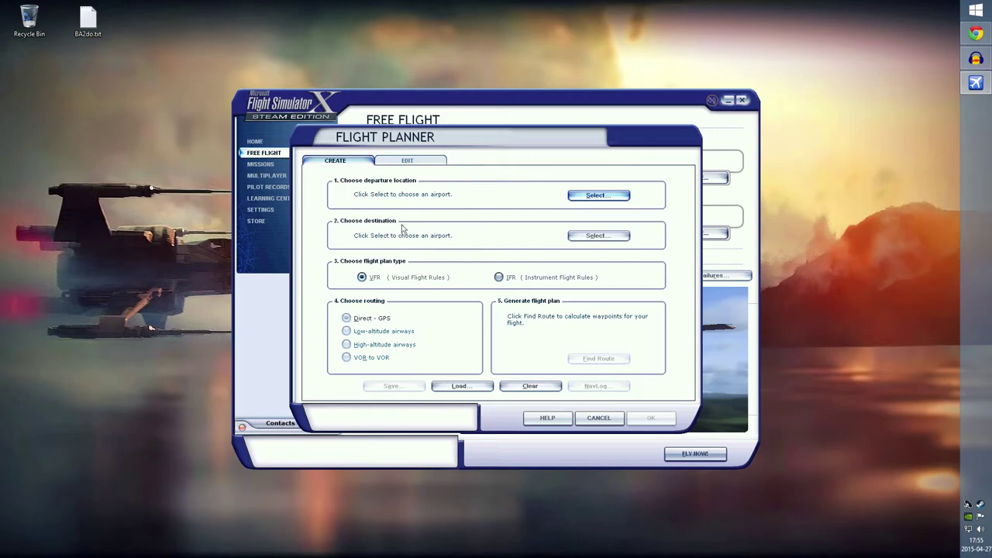
pyautogui.click(598, 195)
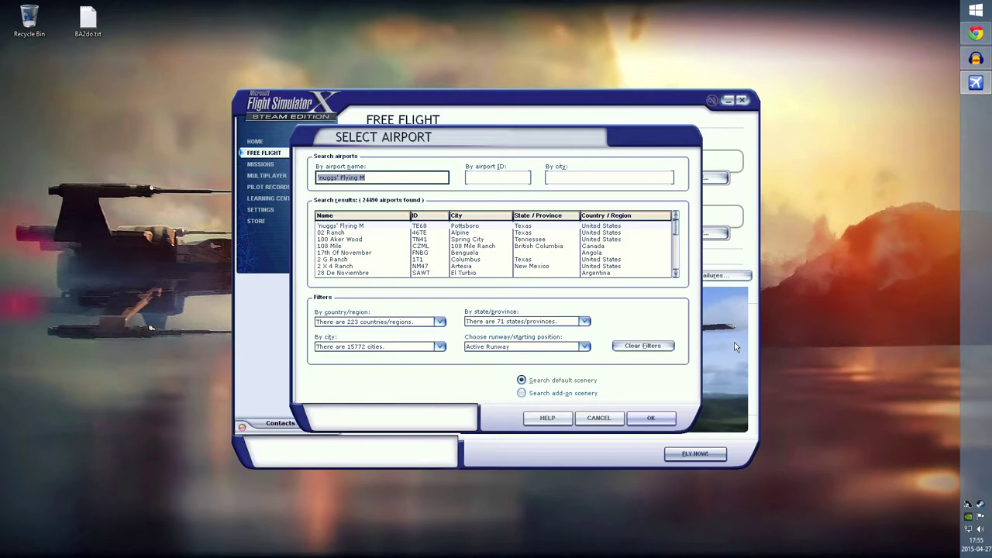
pyautogui.write('Biggin')
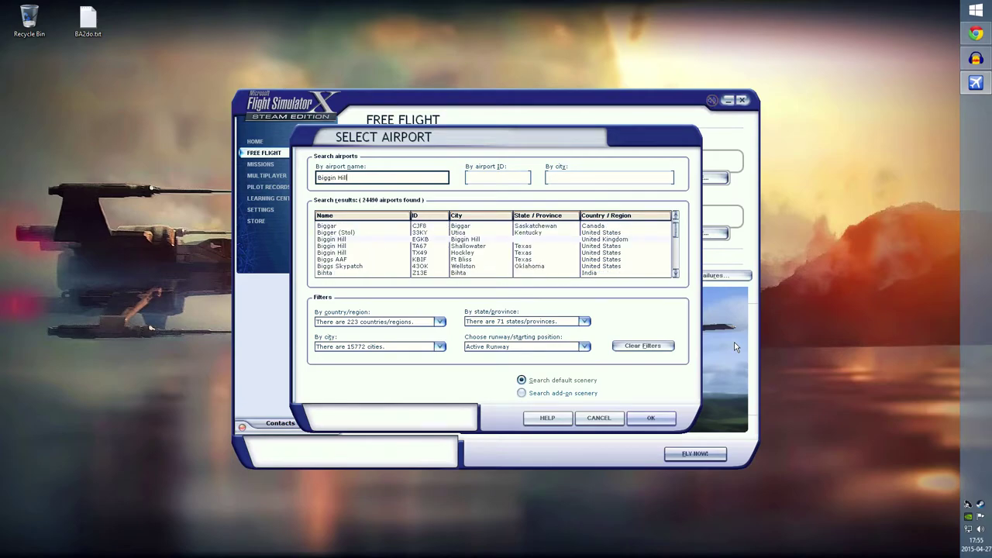
pyautogui.write('Hill')
pyautogui.doubleClick(474, 240)
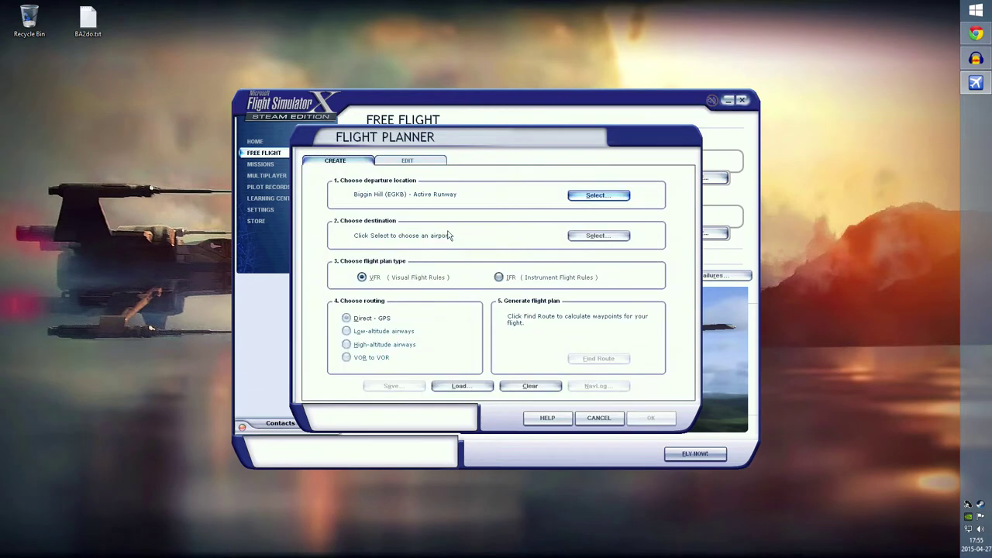
# Step: Set the flight plan's destination to Octeville (LFOH) in Le Havre, France
pyautogui.click(596, 236)
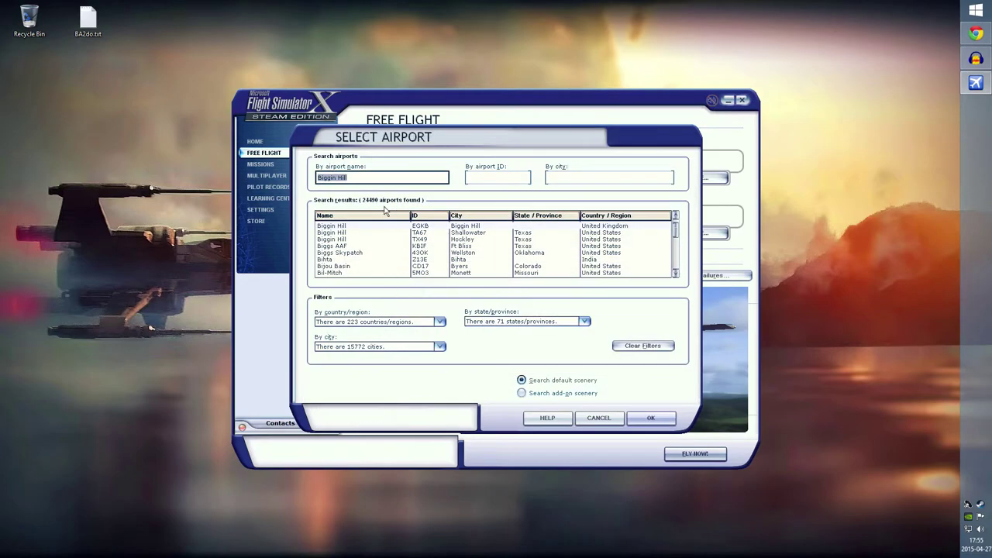
pyautogui.write('Octe')
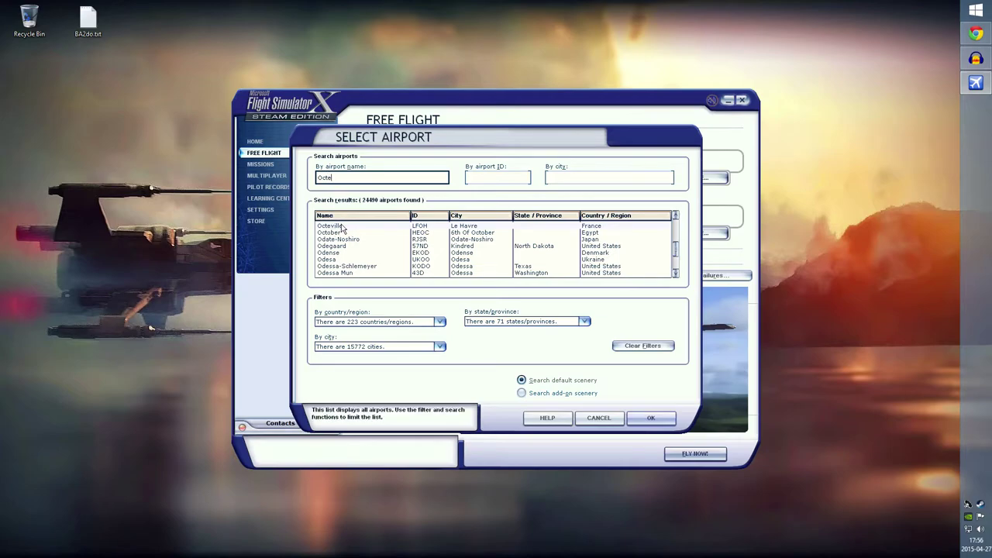
pyautogui.doubleClick(431, 226)
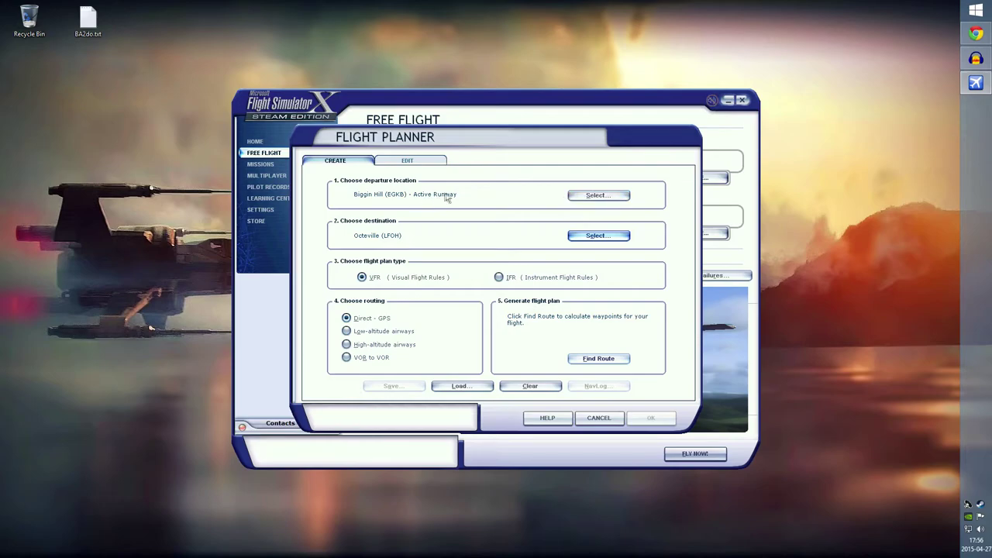
# Step: Change the starting position at the departure airport to PARKING 1 -- RAMP GA SMALL
pyautogui.click(598, 196)
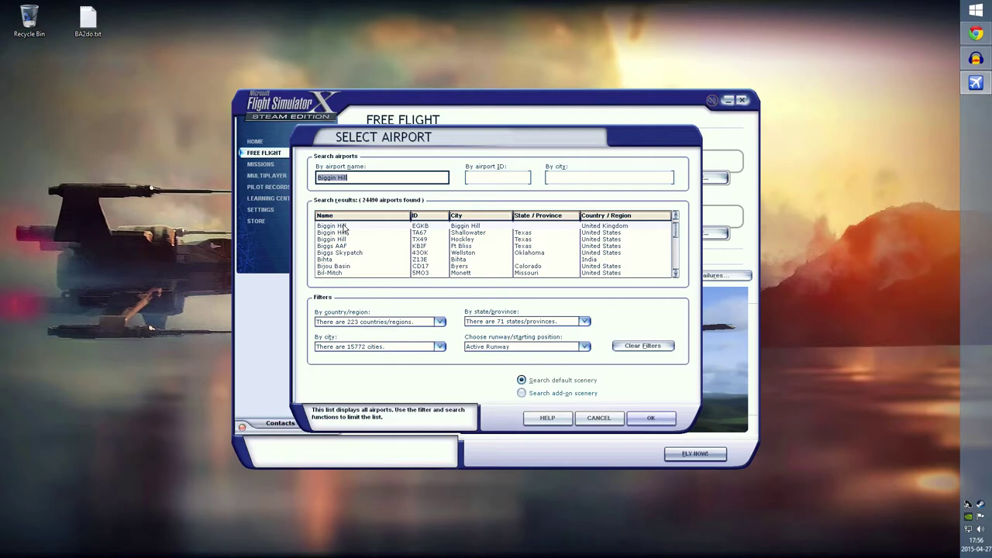
pyautogui.click(584, 346)
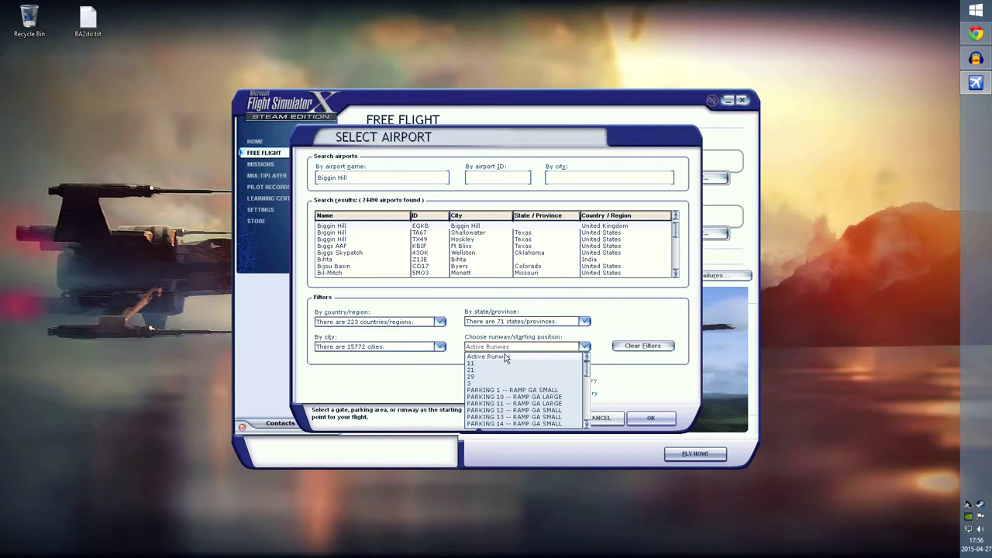
pyautogui.moveTo(588, 373); pyautogui.dragTo(586, 378)
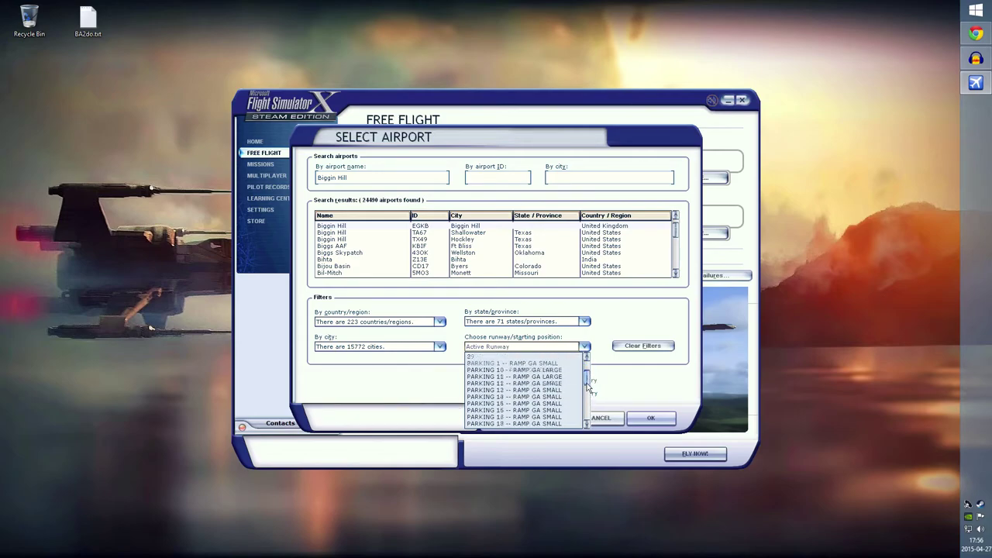
pyautogui.click(548, 377)
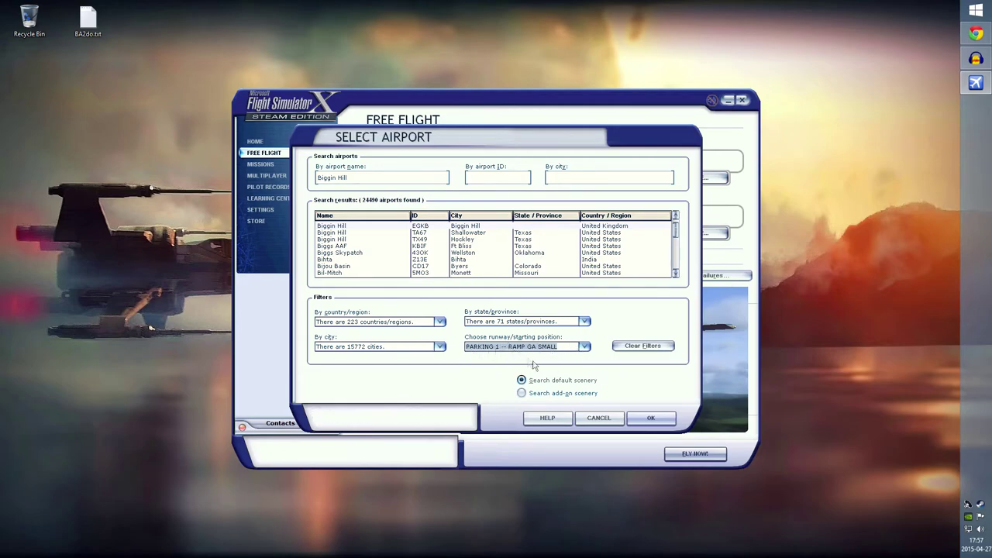
pyautogui.click(652, 420)
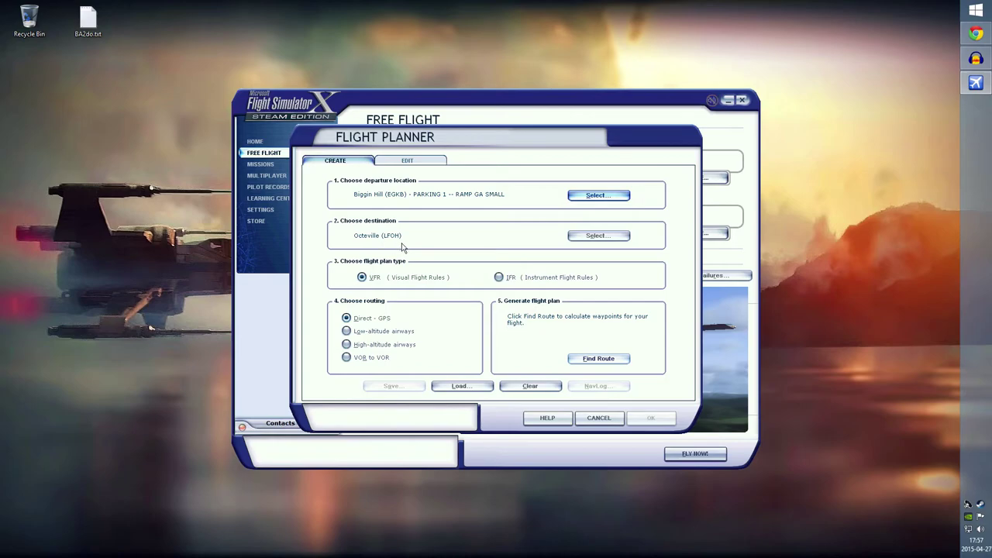
# Step: Generate an IFR route via low-altitude airways and set its cruising altitude to 4000 feet
pyautogui.click(499, 277)
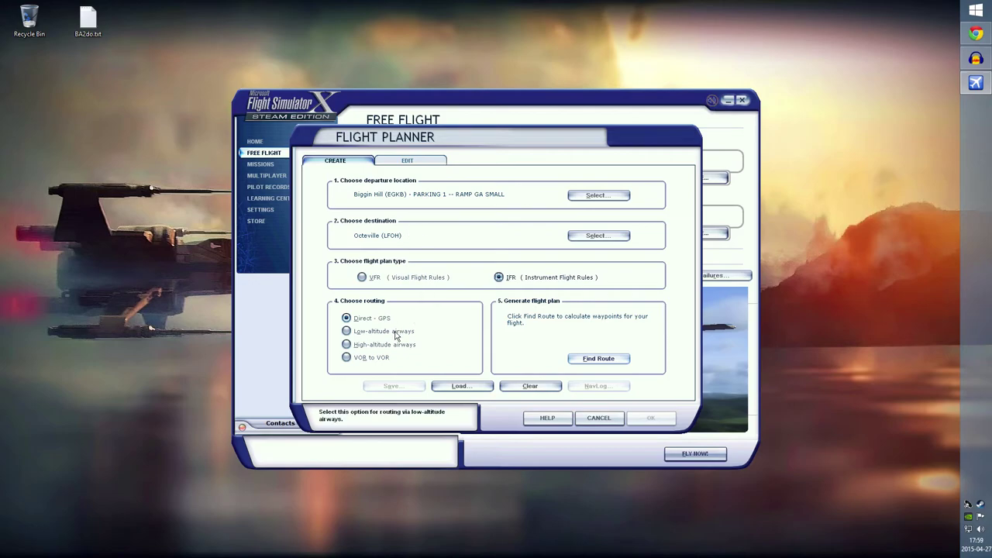
pyautogui.click(348, 331)
pyautogui.click(593, 362)
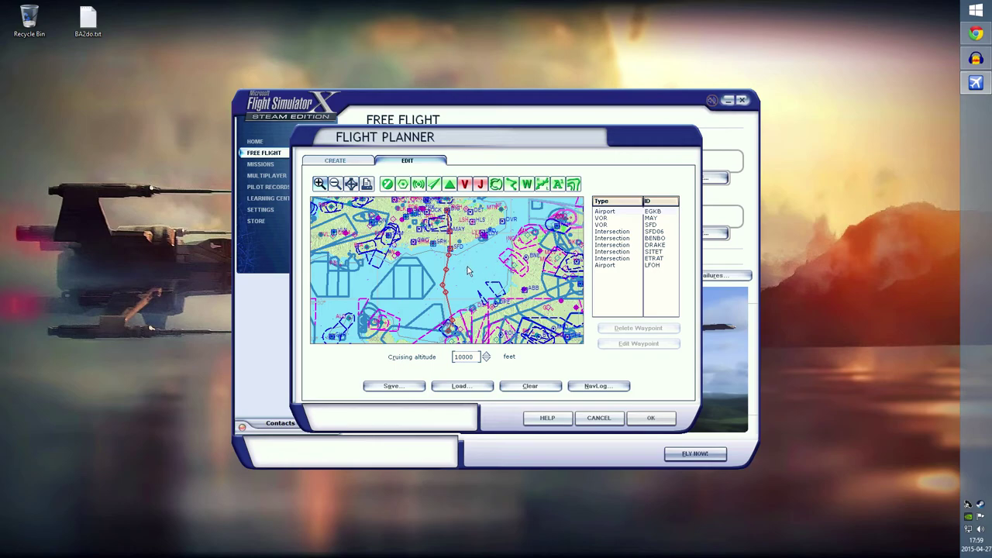
pyautogui.moveTo(467, 271)
pyautogui.click(462, 356)
# Step: Save the flight plan as IFR Biggin Hill to Octeville.PLN over the existing file and move the aircraft to the departure airport
pyautogui.click(651, 418)
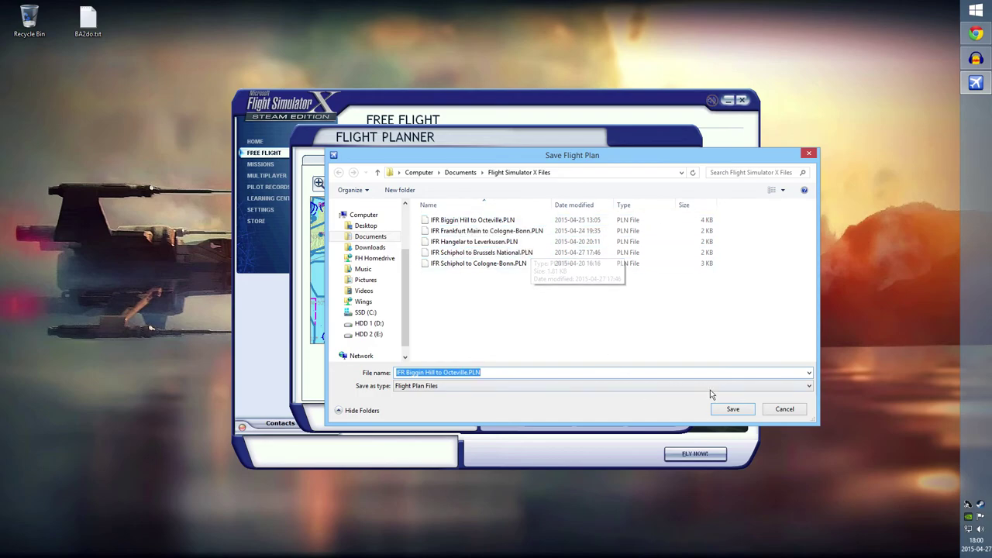
pyautogui.click(725, 412)
pyautogui.click(508, 288)
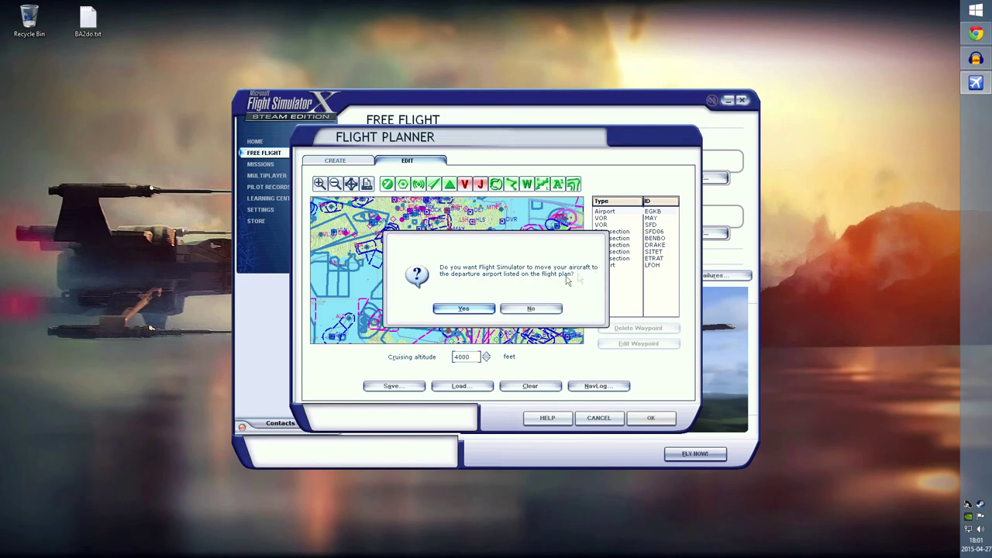
pyautogui.click(463, 308)
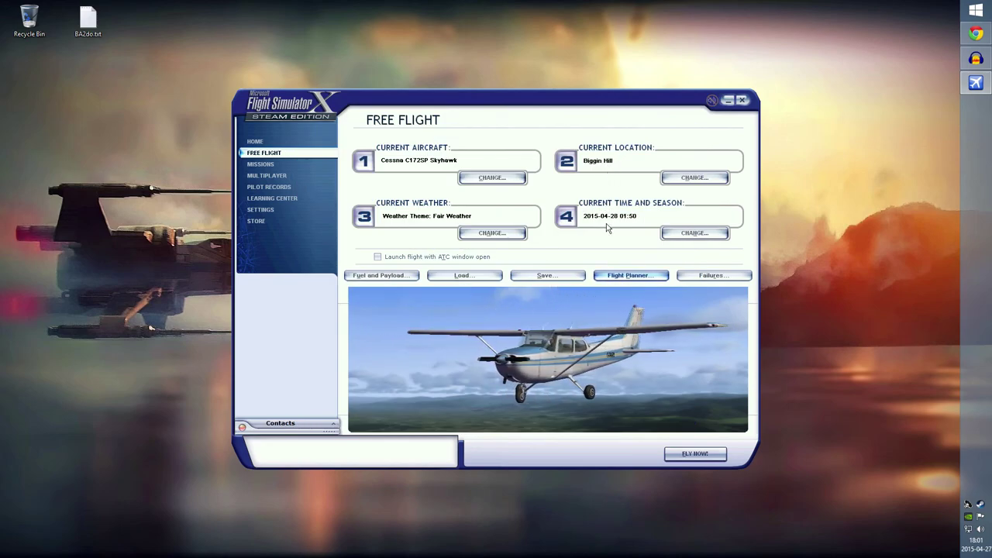
# Step: Check the current location's starting position and keep PARKING 1 -- RAMP GA SMALL at Biggin Hill
pyautogui.click(694, 178)
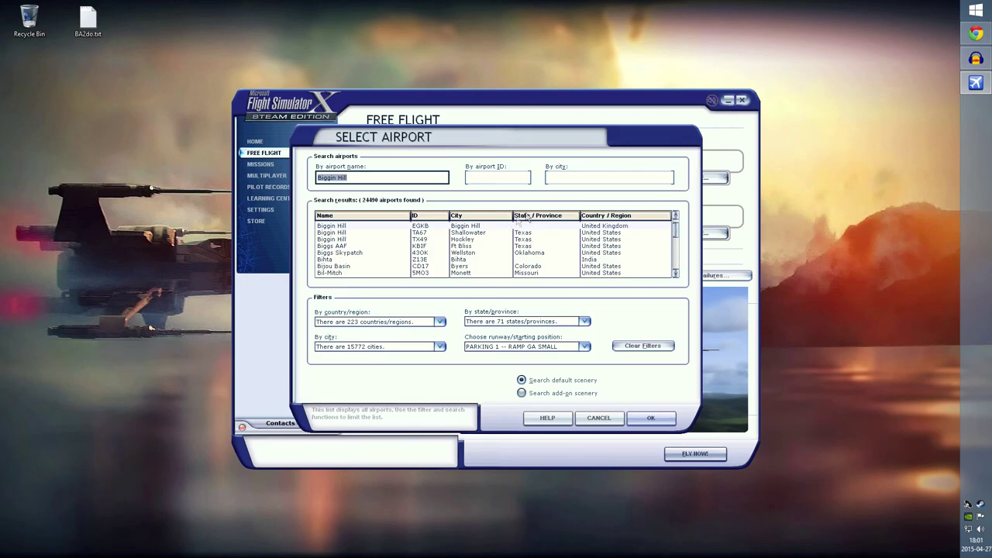
pyautogui.click(508, 346)
pyautogui.click(514, 359)
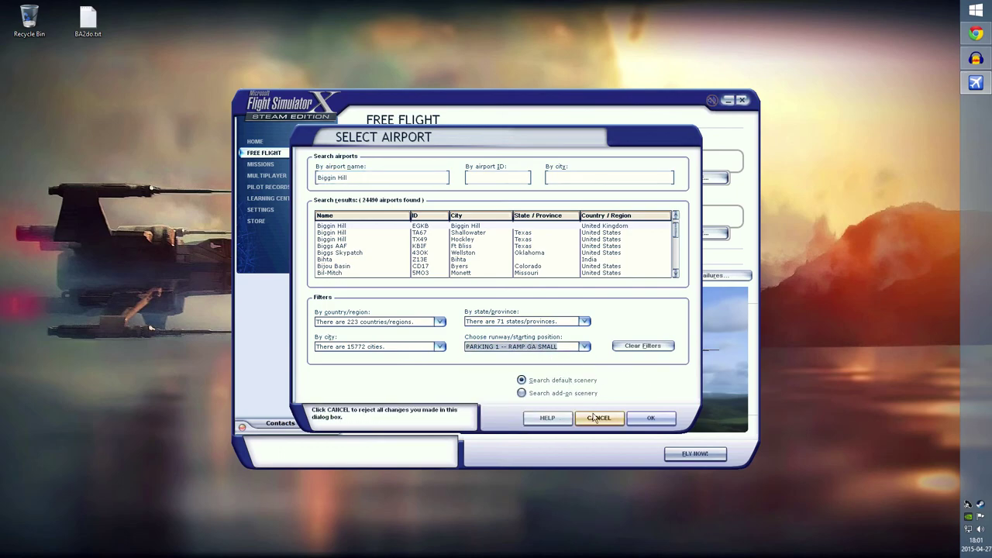
pyautogui.click(651, 418)
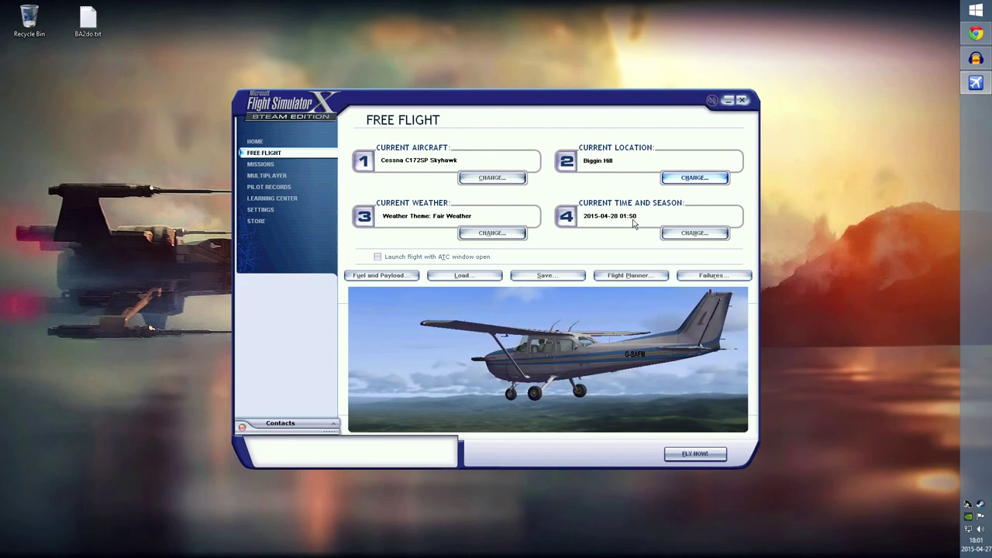
# Step: Reset the flight's date to 2015-04-27 and set the local time to 14:01
pyautogui.click(694, 234)
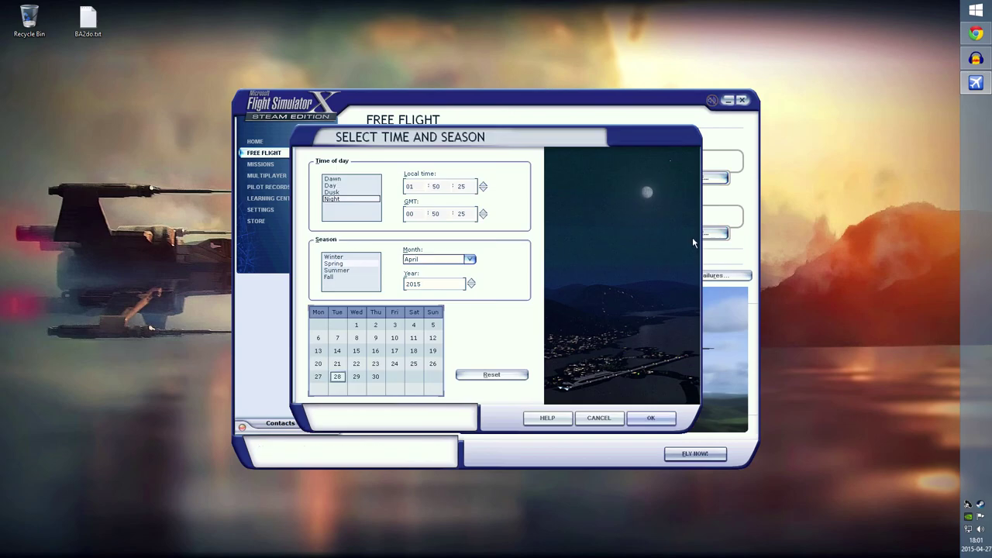
pyautogui.click(496, 375)
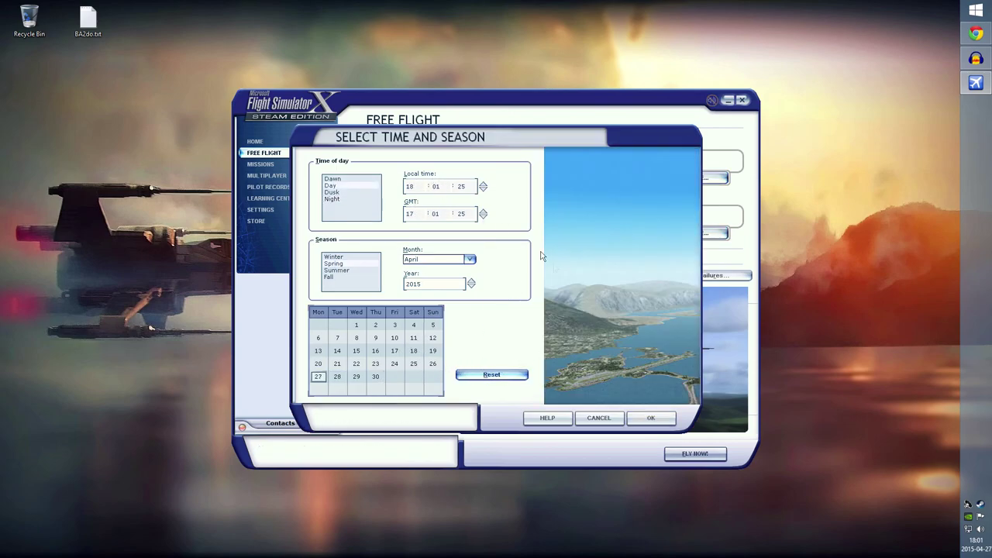
pyautogui.click(650, 419)
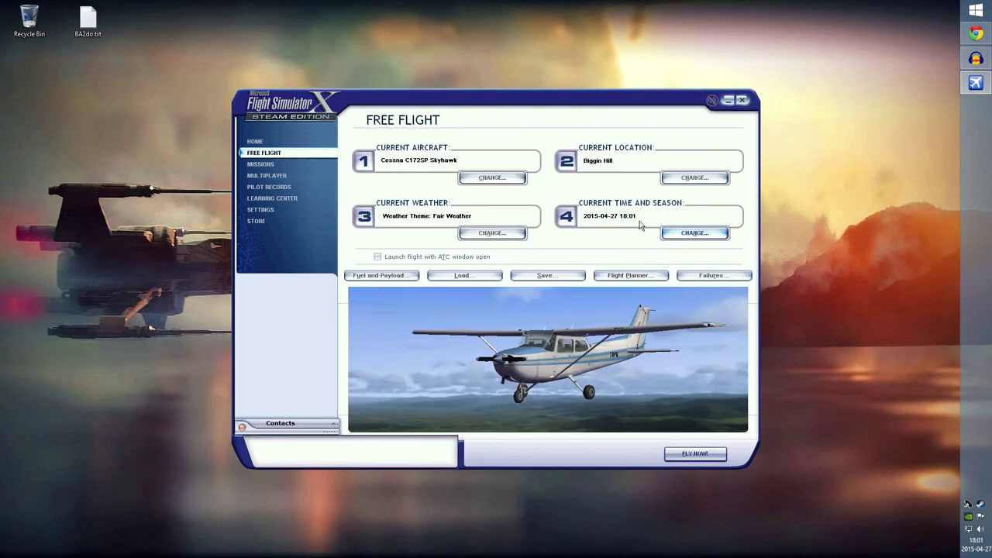
pyautogui.click(694, 233)
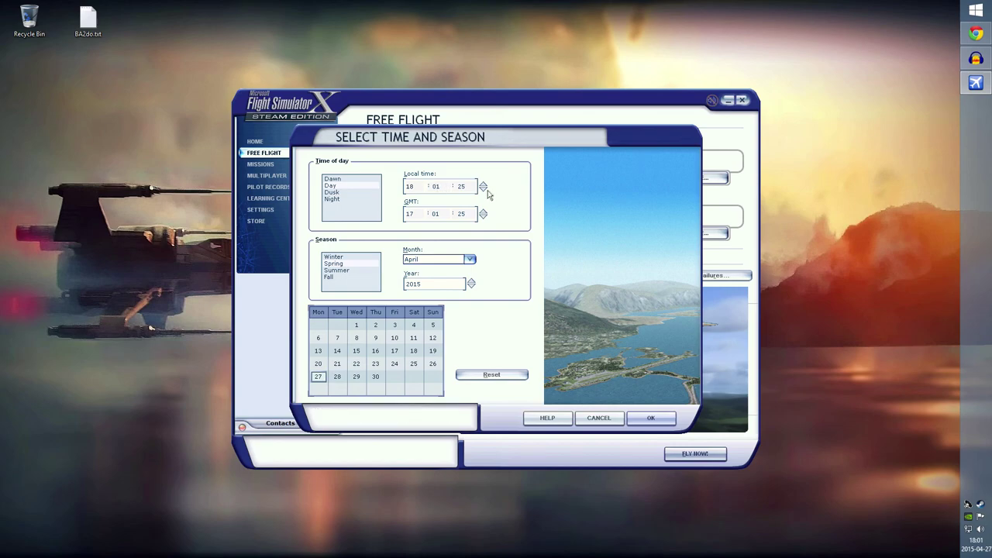
pyautogui.click(651, 418)
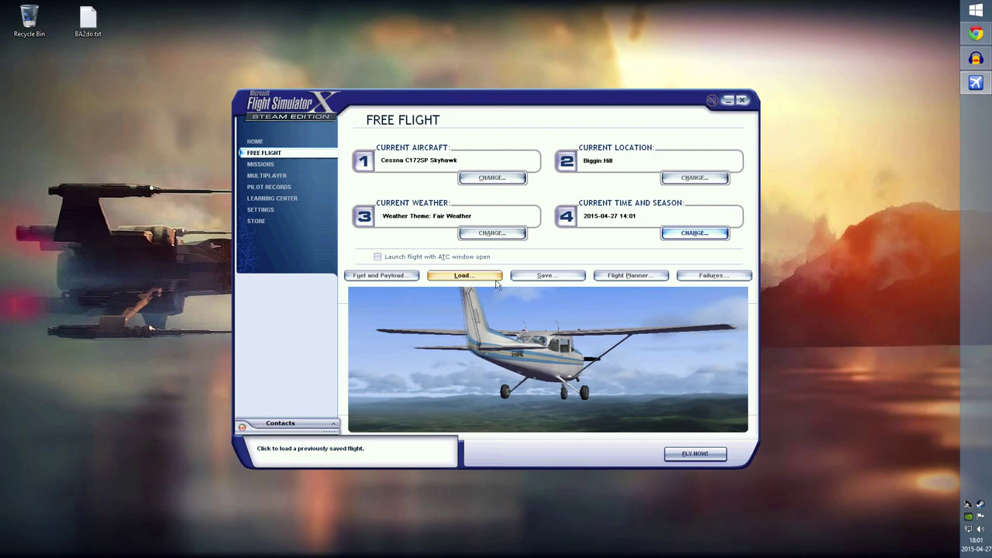
# Step: Look over the failures settings without changing them and launch the flight
pyautogui.click(712, 275)
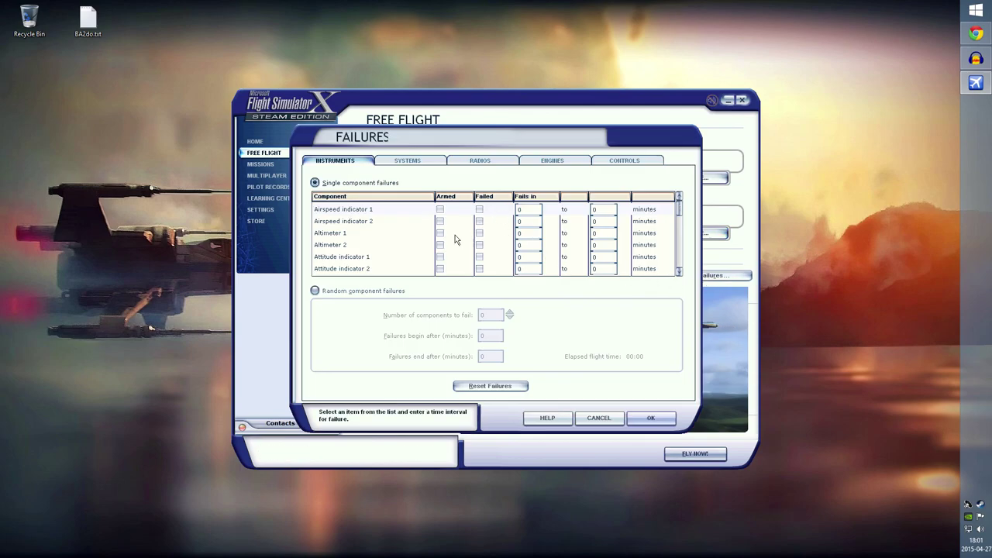
pyautogui.click(595, 418)
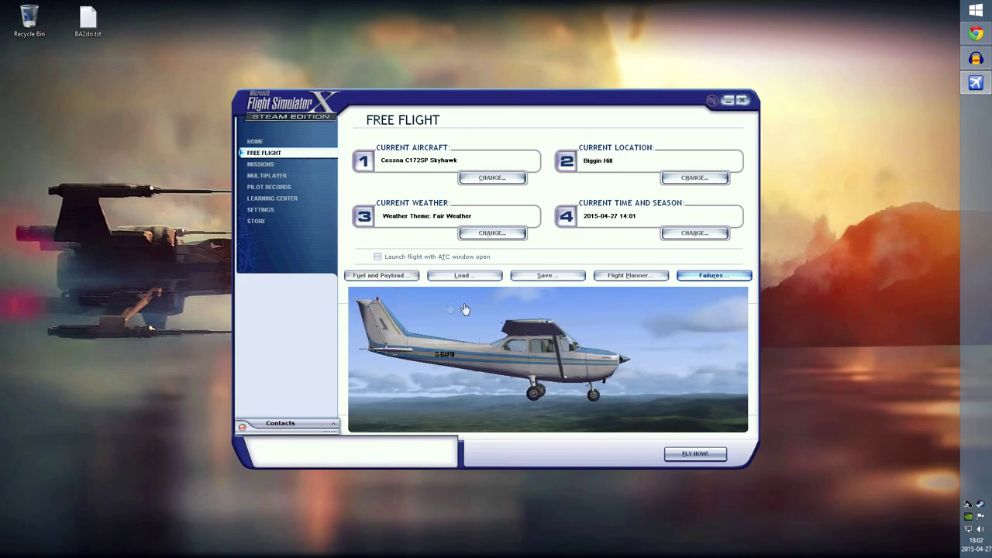
pyautogui.click(692, 453)
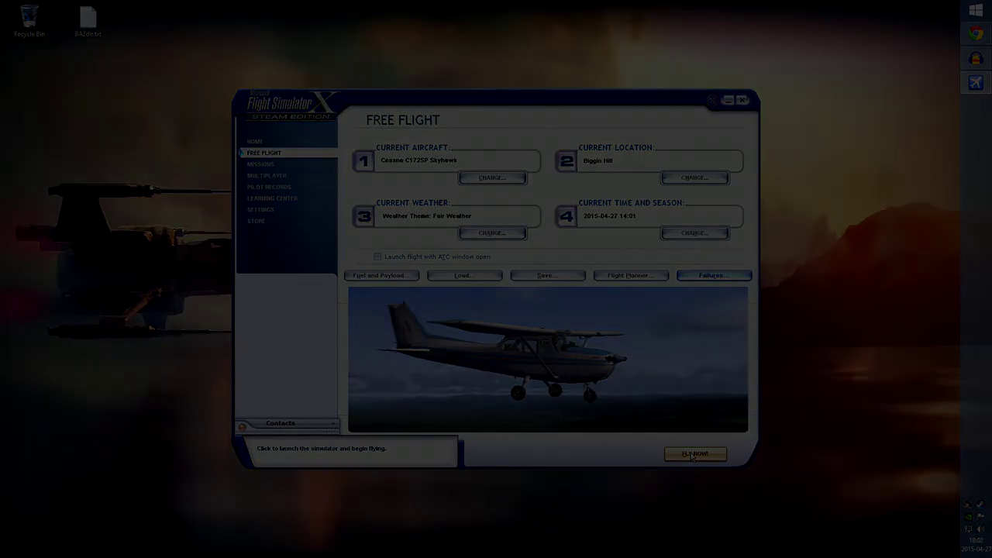